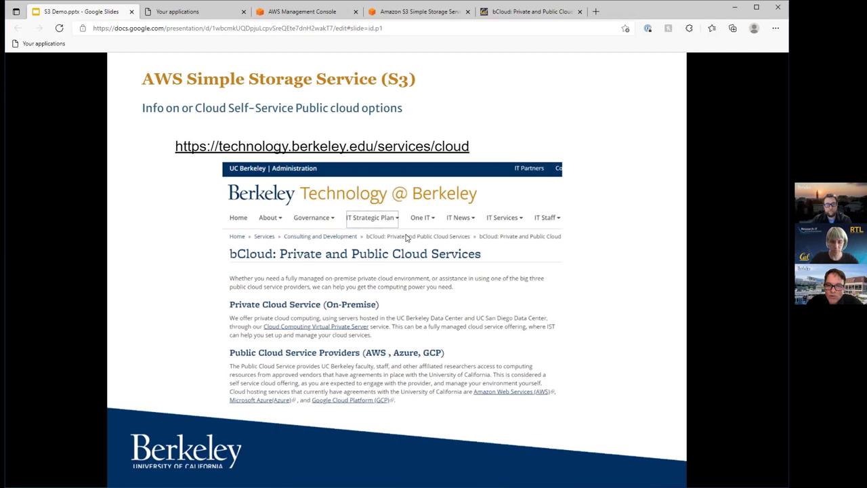
# Step: Advance the presentation to the S3 lifecycle management slide and view the Amazon S3 pricing page
pyautogui.press('Right')
pyautogui.press('Right')
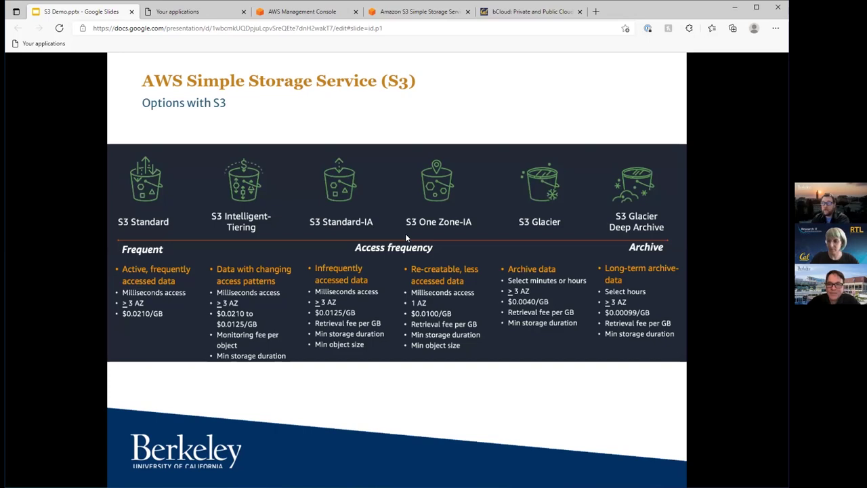
pyautogui.press('Right')
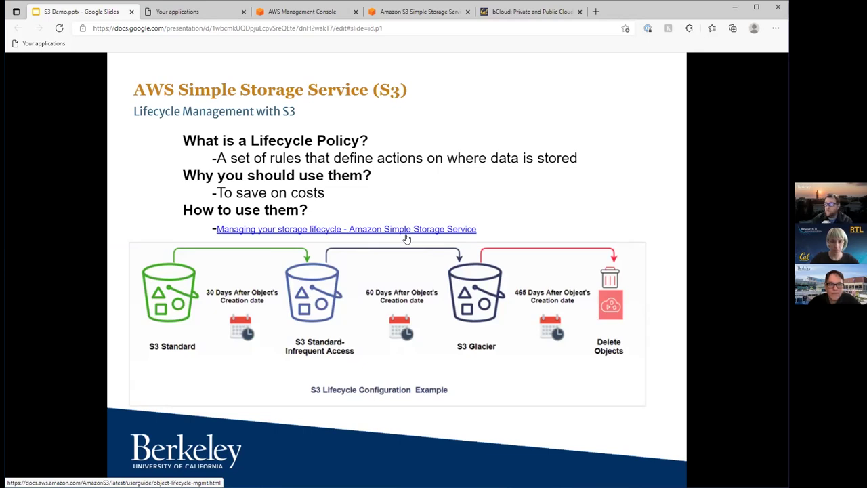
pyautogui.click(421, 16)
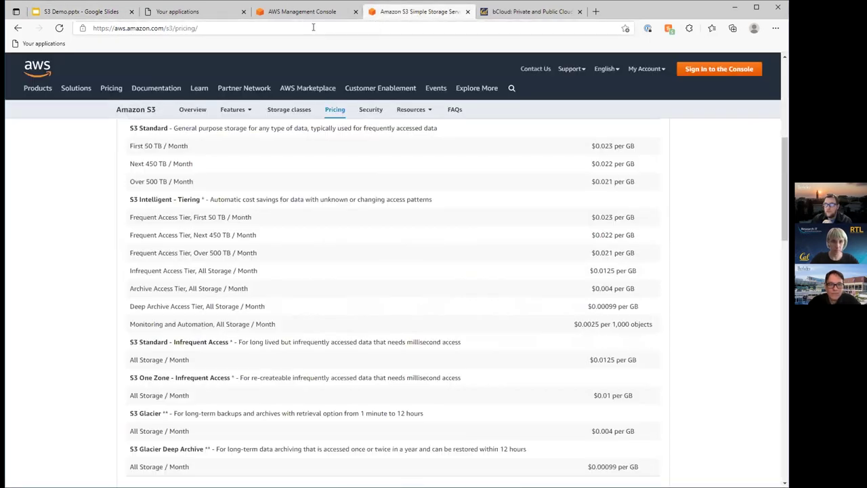
# Step: In the AWS console, open S3 and show the lifecycle rules of the bcloud.berkeley.edu bucket
pyautogui.click(305, 13)
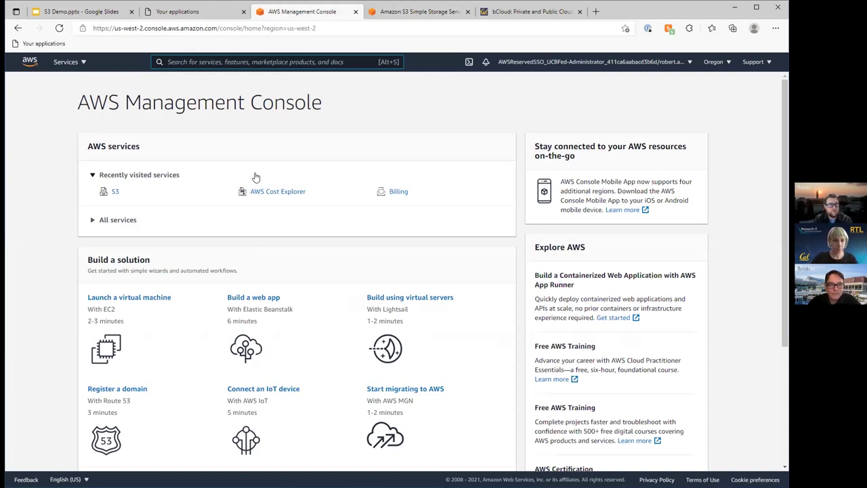
pyautogui.click(115, 194)
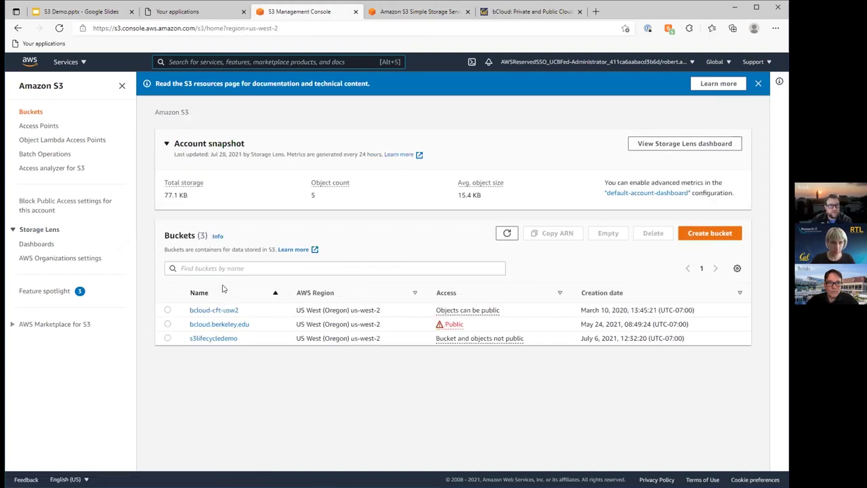
pyautogui.click(217, 325)
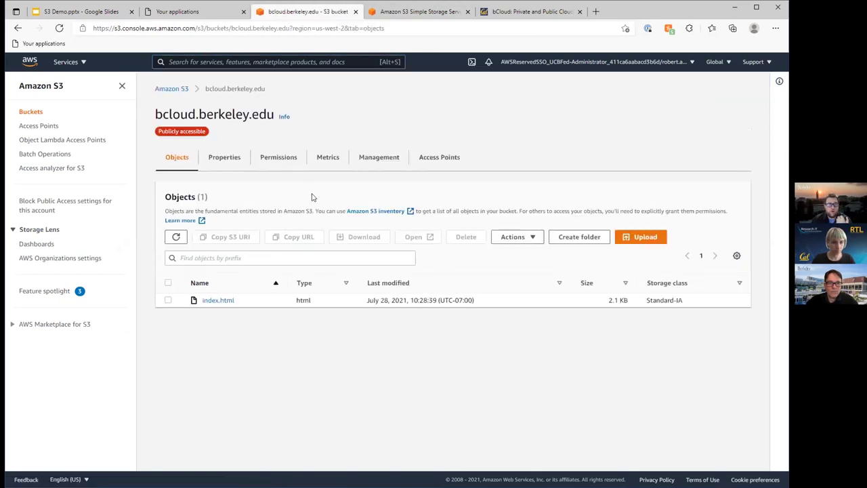
pyautogui.click(395, 163)
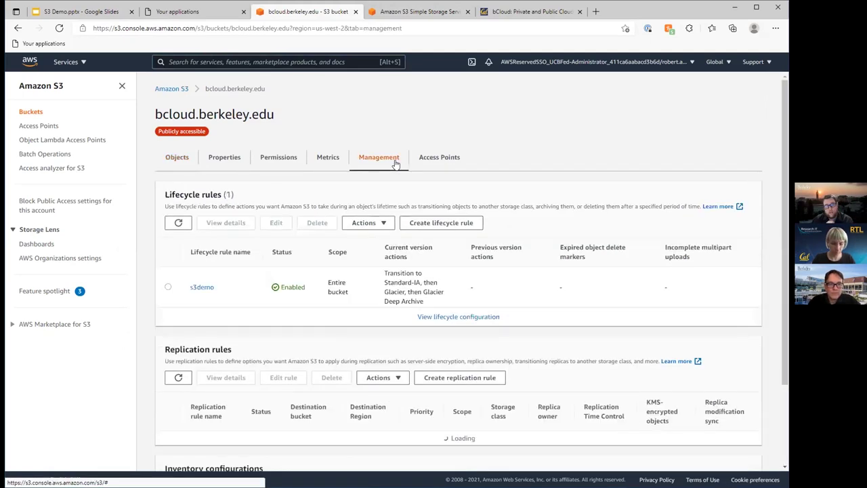
pyautogui.scroll(-3, 203, 305)
pyautogui.scroll(3, 224, 278)
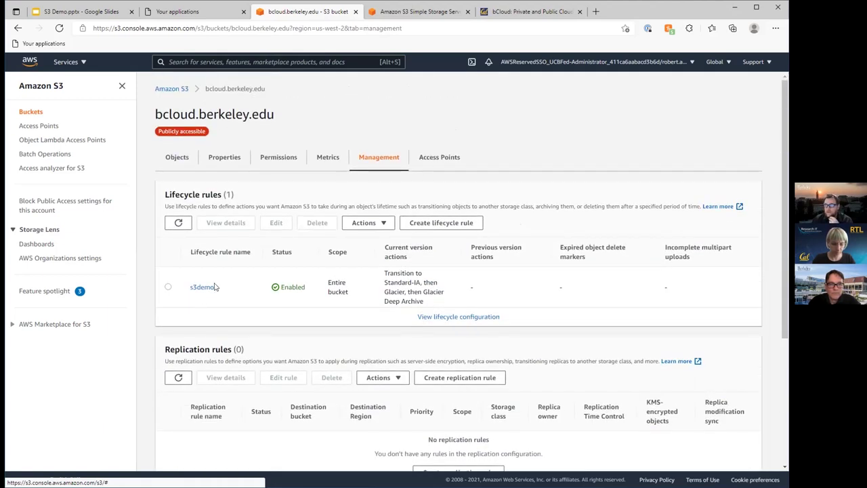
# Step: Open the s3demo lifecycle rule for editing, review its storage class transitions, and return to the bucket's rule list
pyautogui.click(298, 286)
pyautogui.click(364, 222)
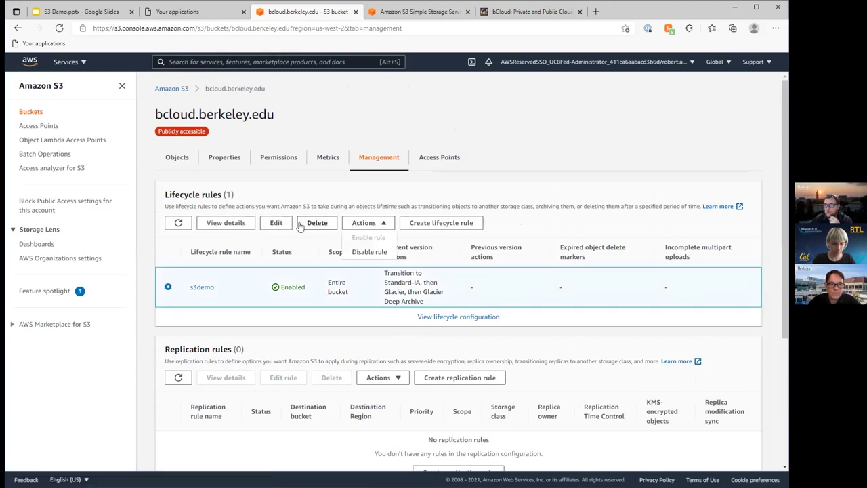
pyautogui.click(273, 229)
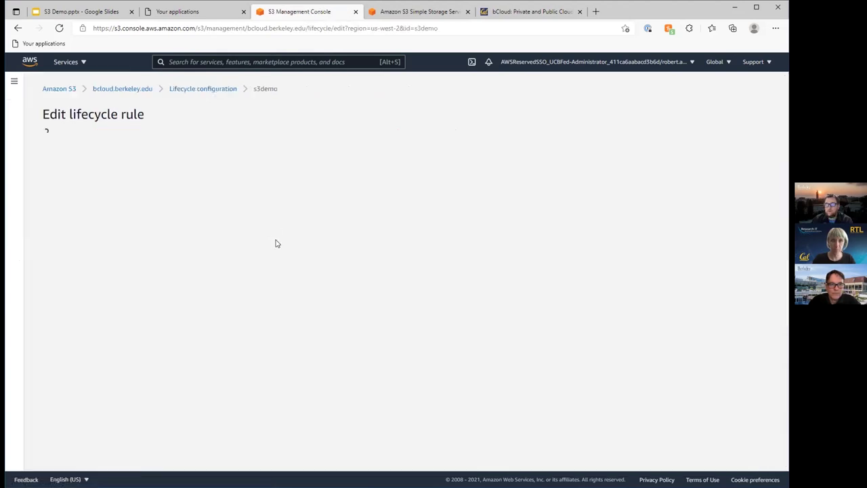
pyautogui.scroll(-2, 276, 242)
pyautogui.scroll(-3, 277, 242)
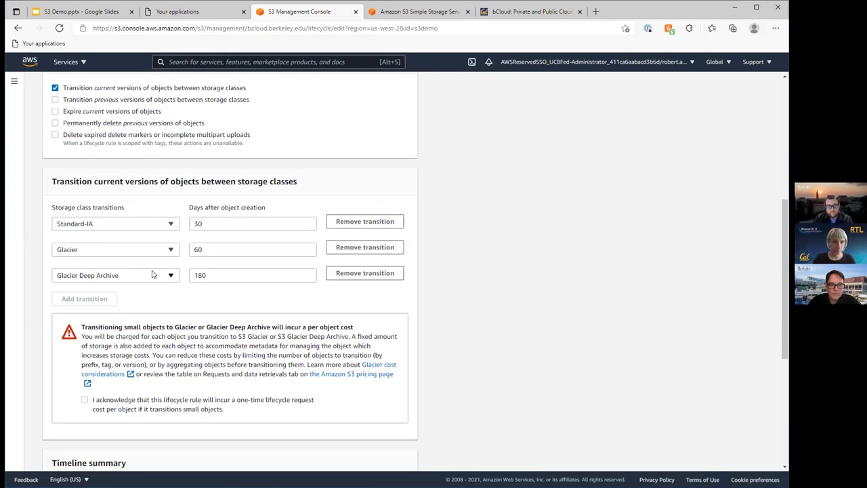
pyautogui.scroll(-2, 210, 245)
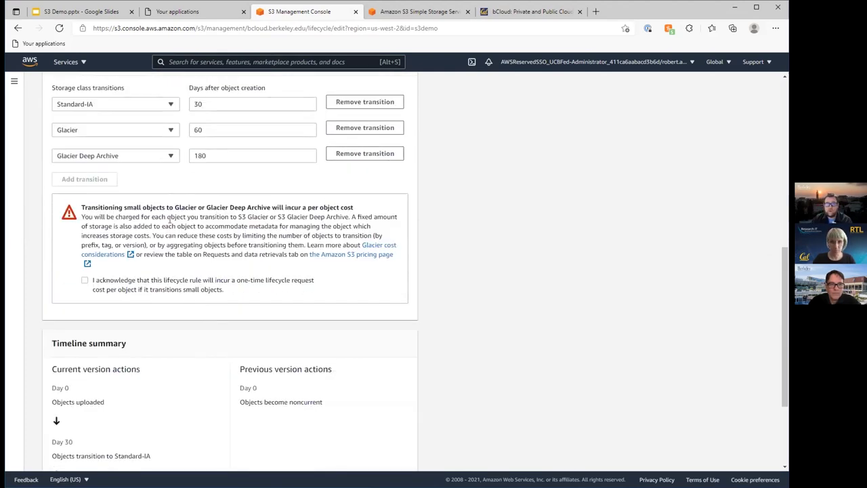
pyautogui.click(19, 27)
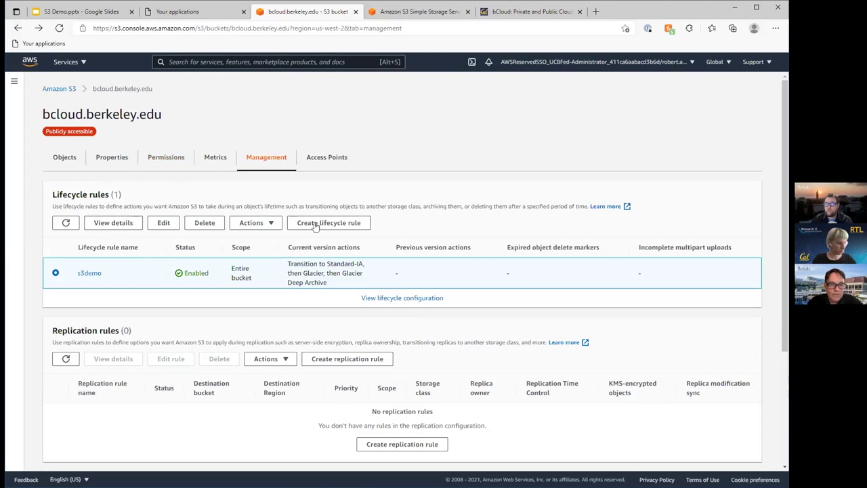
# Step: Start a new lifecycle rule named testlifecycle, apply it to all objects in the bucket, and acknowledge that scope
pyautogui.click(315, 227)
pyautogui.click(136, 179)
pyautogui.write('test')
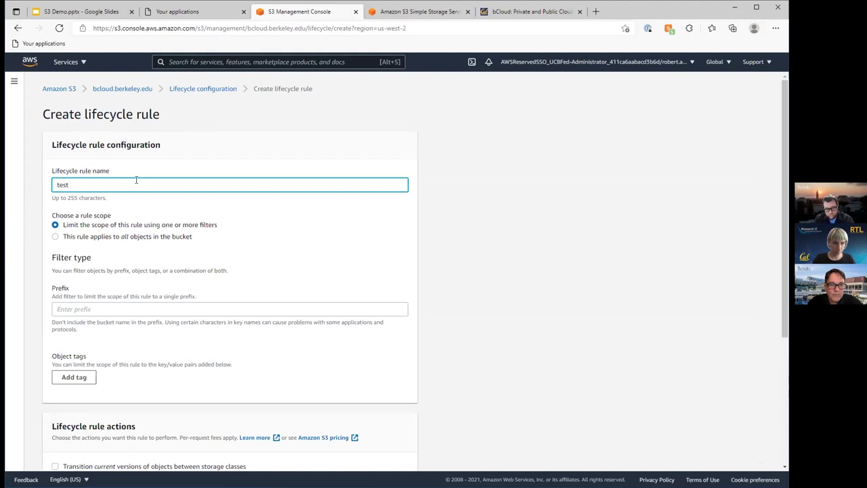
pyautogui.write('lifecycle')
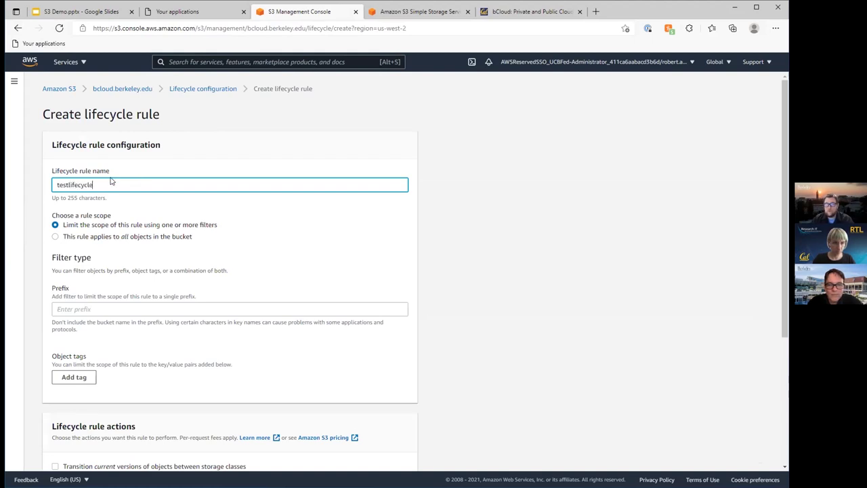
pyautogui.click(103, 237)
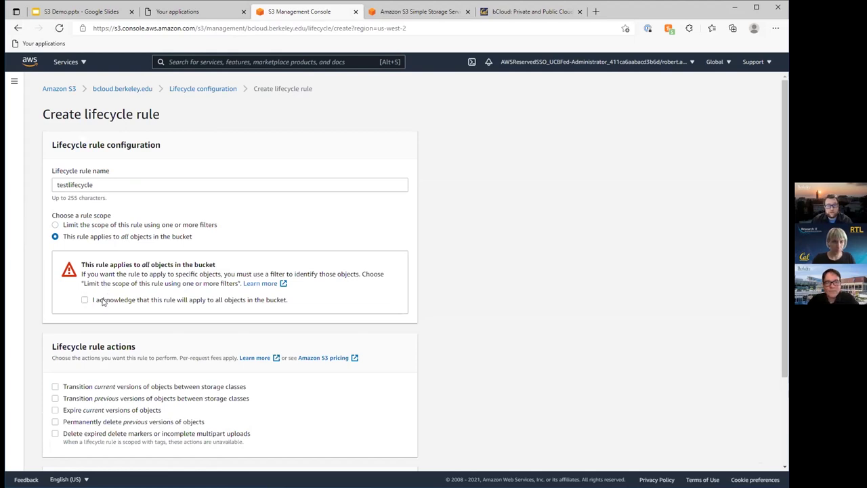
pyautogui.click(84, 300)
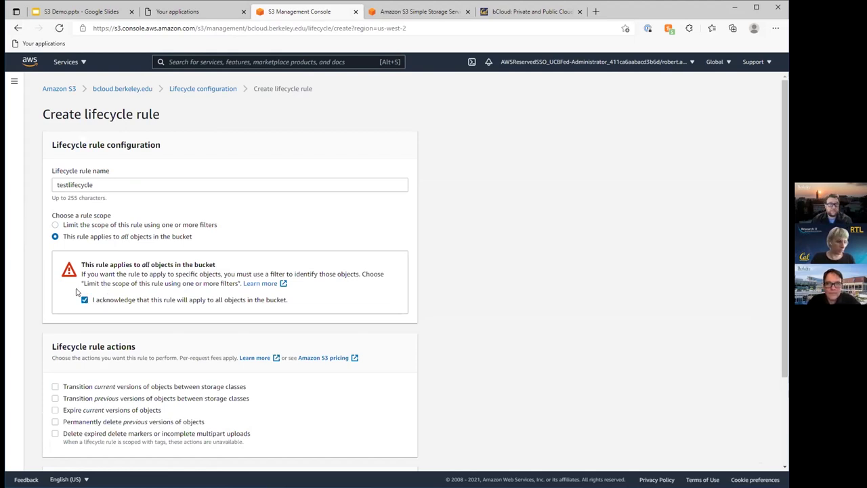
# Step: Enable the rule action that transitions current versions of objects between storage classes
pyautogui.scroll(-1, 77, 291)
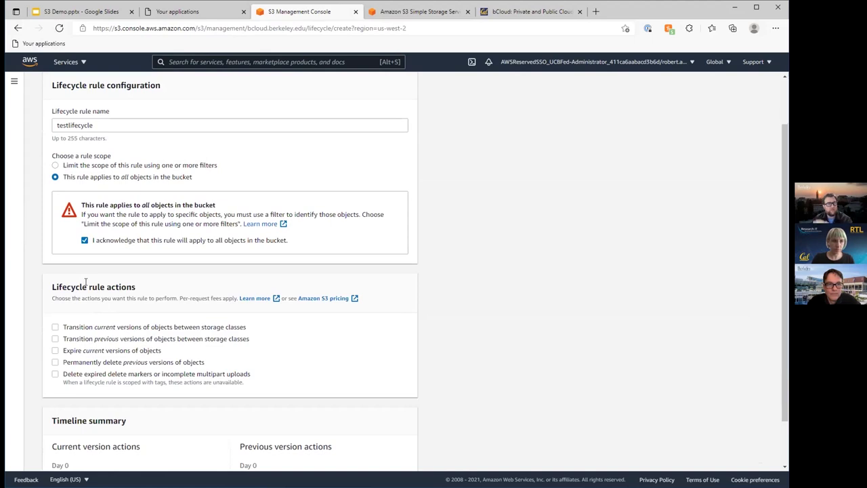
pyautogui.scroll(-1, 85, 285)
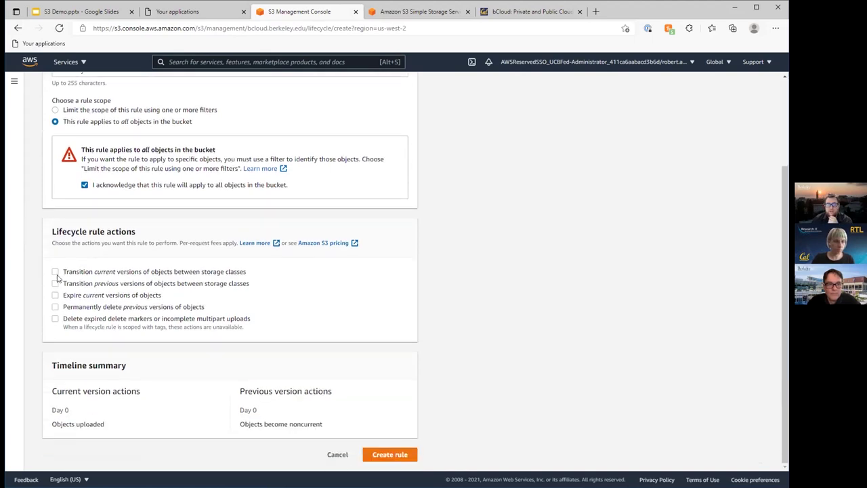
pyautogui.click(56, 272)
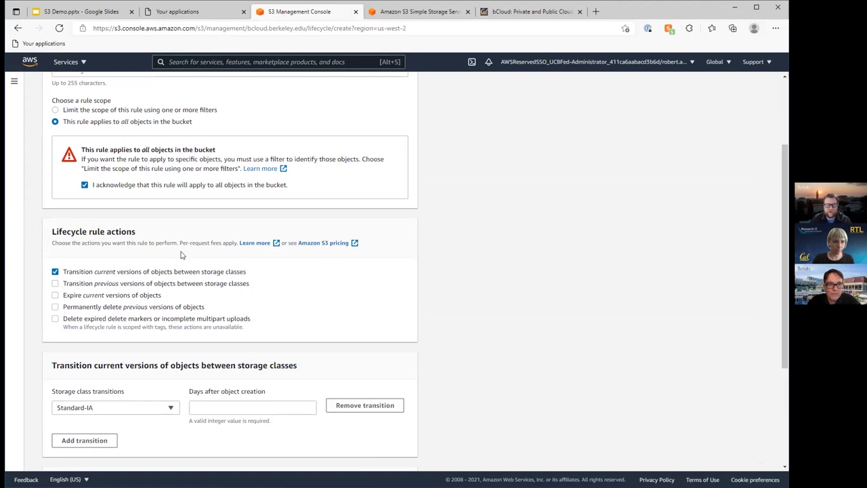
# Step: Set the Standard-IA transition to 30 days after object creation and add a second transition to Glacier
pyautogui.scroll(-2, 179, 254)
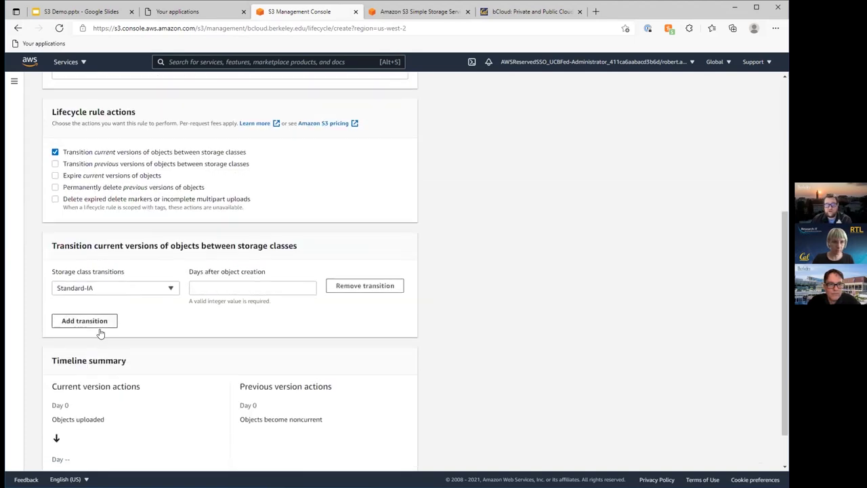
pyautogui.click(95, 321)
pyautogui.click(163, 289)
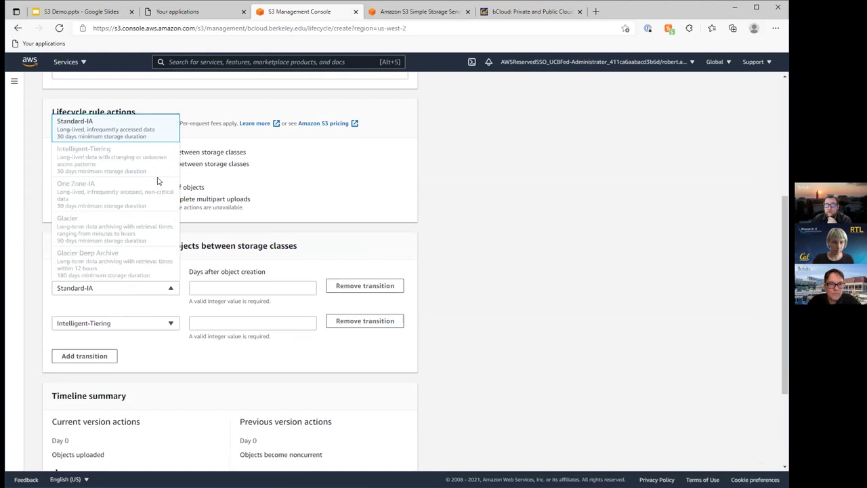
pyautogui.click(136, 137)
pyautogui.click(222, 287)
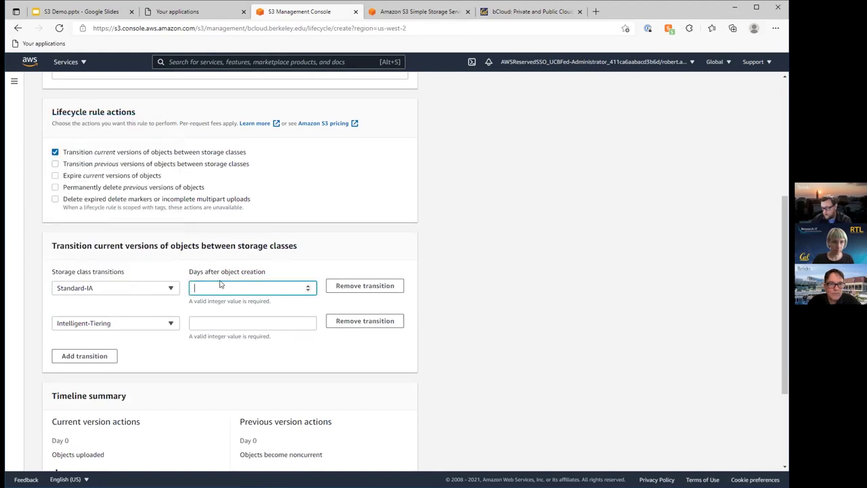
pyautogui.write('30')
pyautogui.click(147, 314)
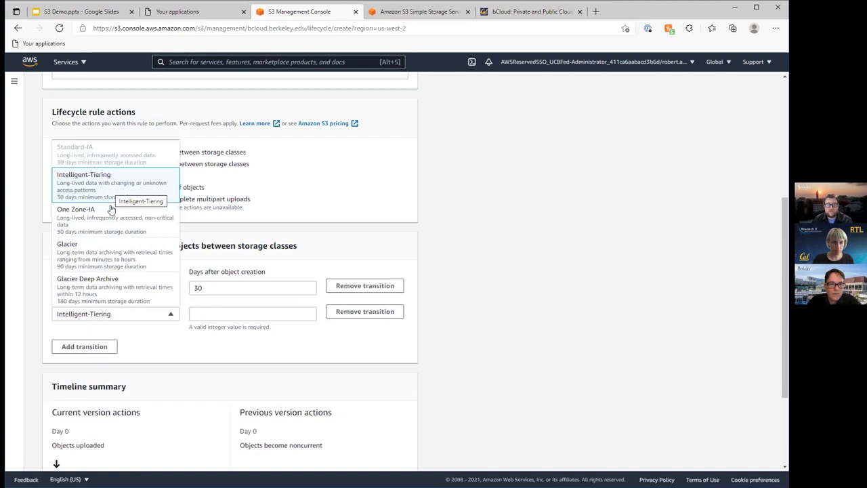
pyautogui.click(106, 252)
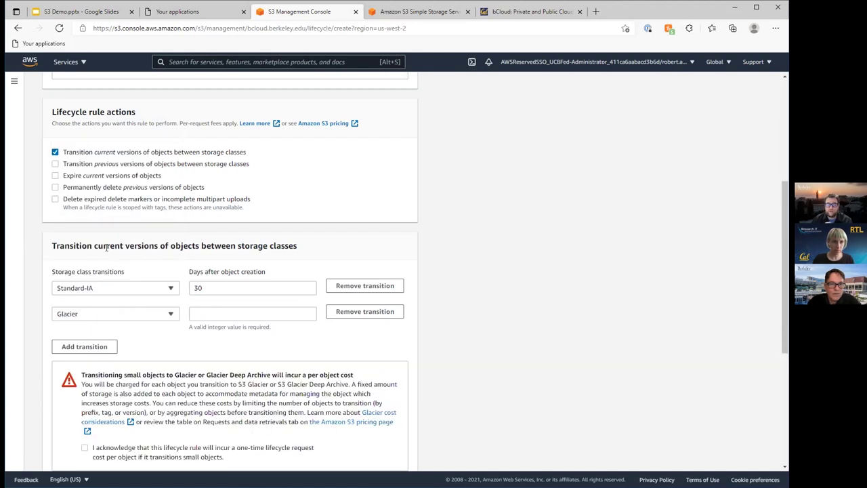
pyautogui.click(107, 346)
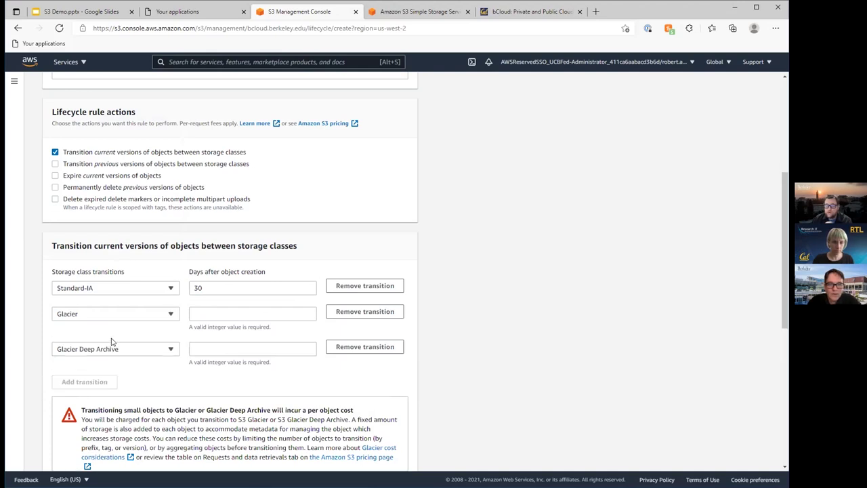
pyautogui.click(174, 350)
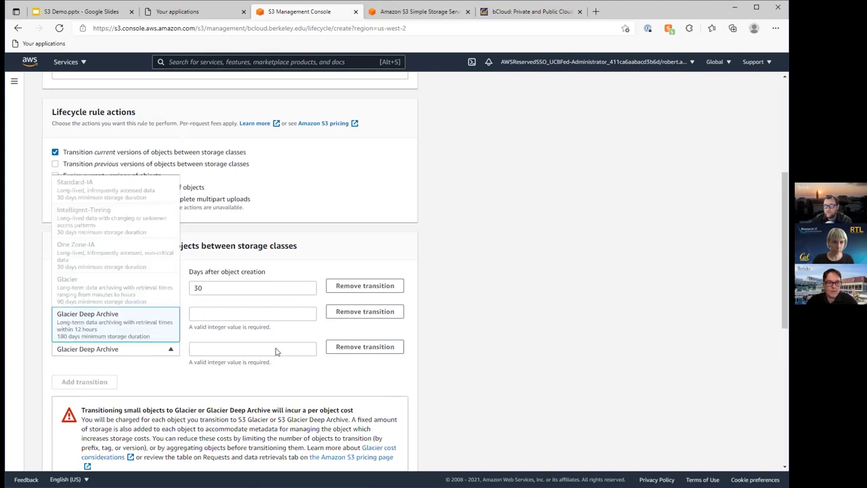
pyautogui.click(335, 350)
pyautogui.click(336, 349)
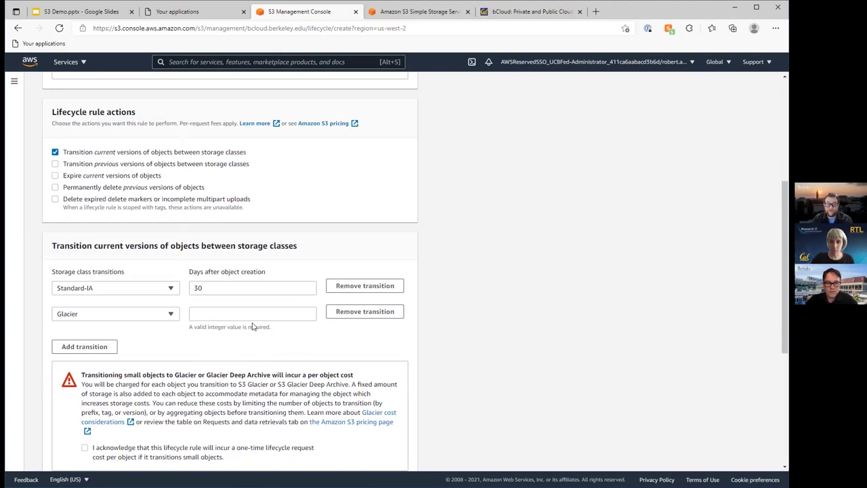
# Step: Acknowledge the one-time lifecycle request cost and set the Glacier transition to 180 days after object creation
pyautogui.scroll(-1, 250, 345)
pyautogui.click(84, 388)
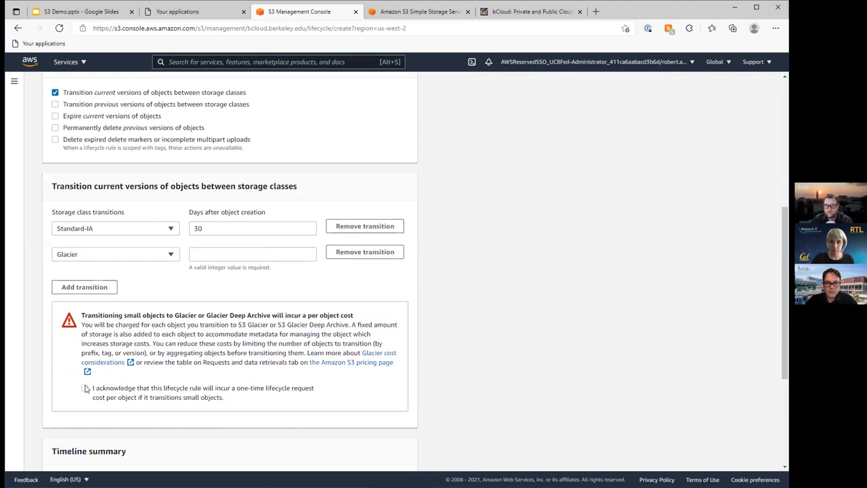
pyautogui.scroll(-3, 71, 365)
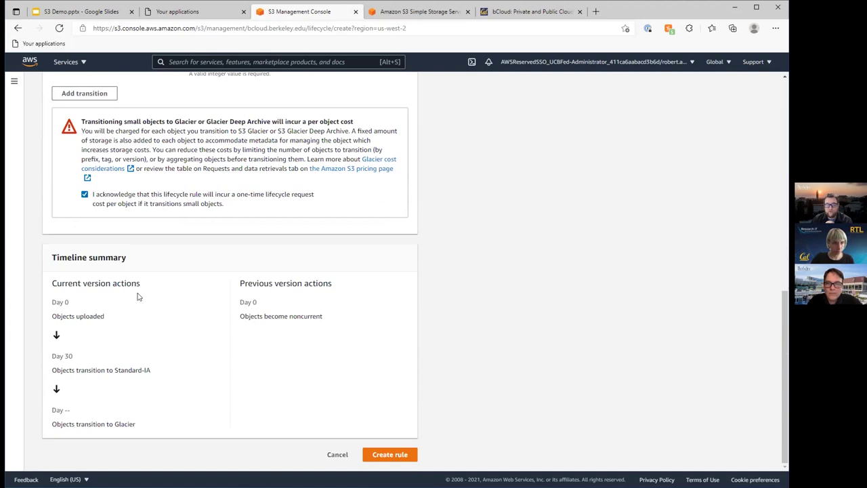
pyautogui.scroll(4, 163, 257)
pyautogui.click(202, 300)
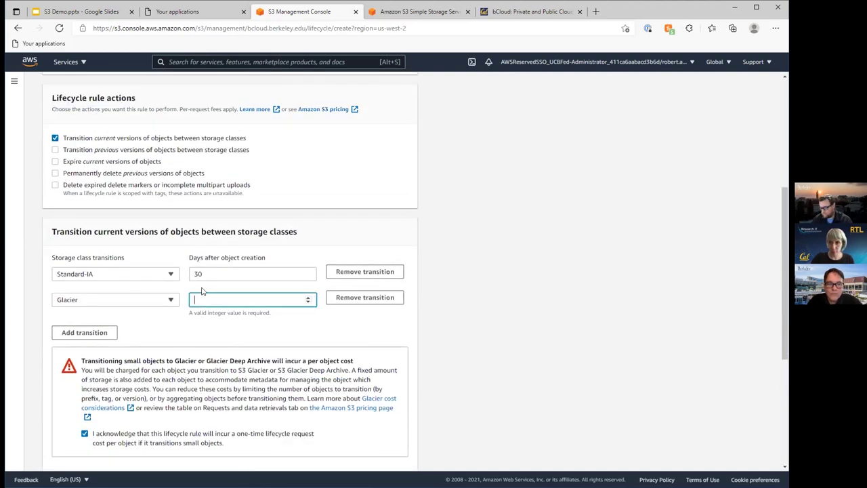
pyautogui.write('180')
# Step: Check the timeline summary and create the testlifecycle rule
pyautogui.scroll(-3, 171, 318)
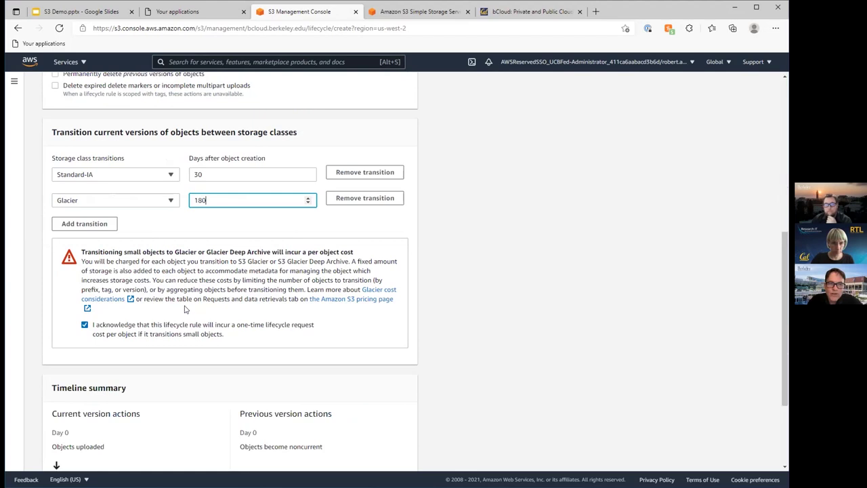
pyautogui.scroll(-1, 171, 318)
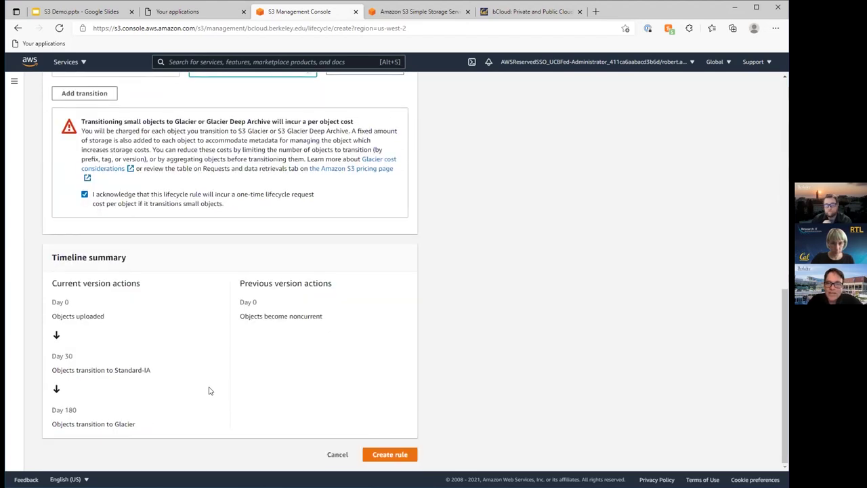
pyautogui.click(381, 452)
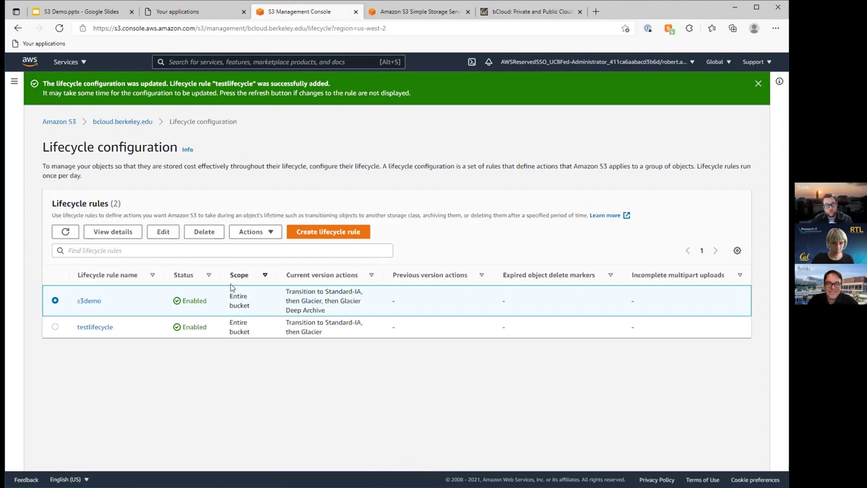
# Step: Leave the lifecycle configuration without adding another rule and open the object list of the bcloud.berkeley.edu bucket
pyautogui.click(305, 238)
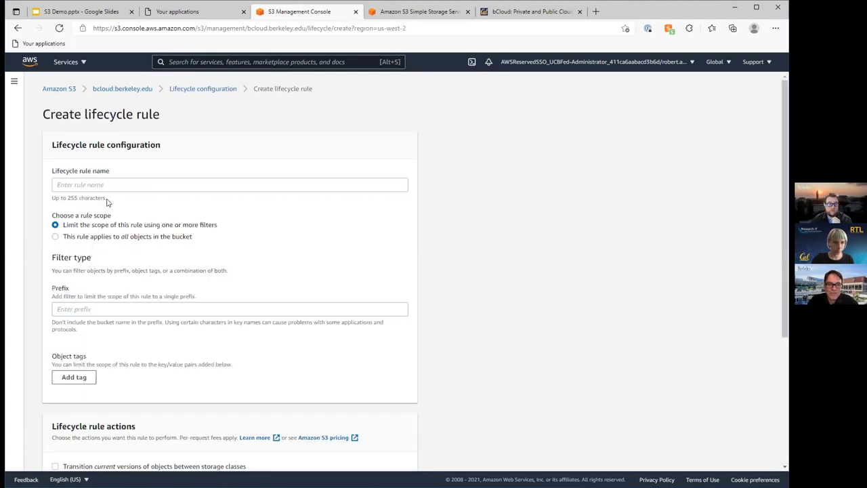
pyautogui.click(18, 29)
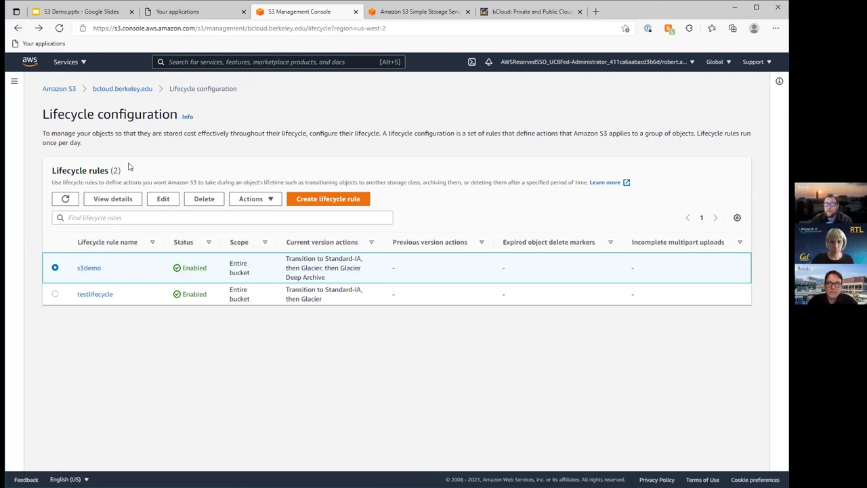
pyautogui.click(97, 91)
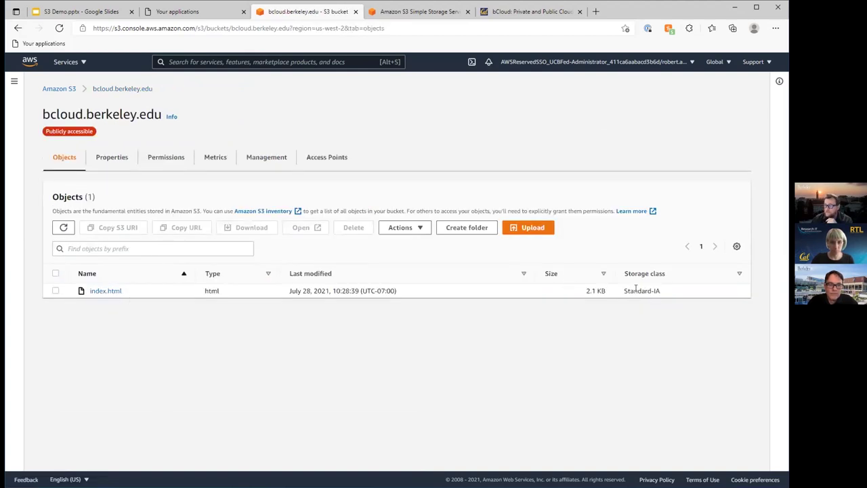
# Step: Change the storage class of index.html to Intelligent-Tiering and check its storage class in the object list
pyautogui.click(56, 291)
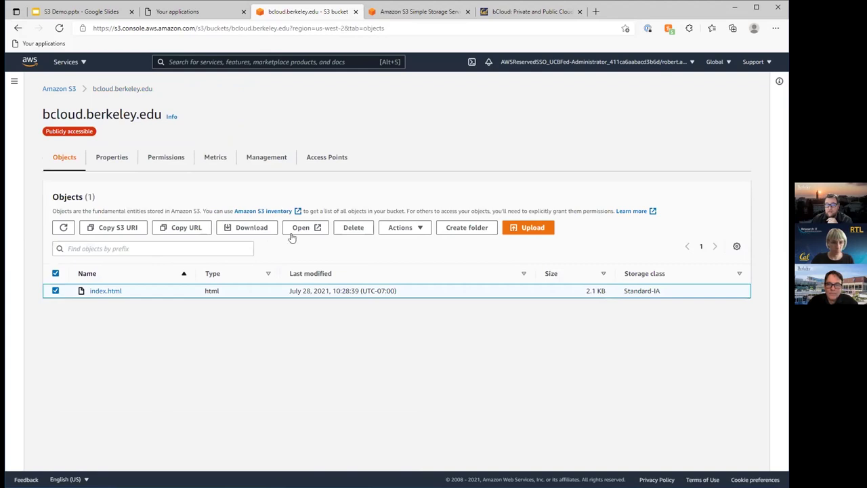
pyautogui.click(402, 228)
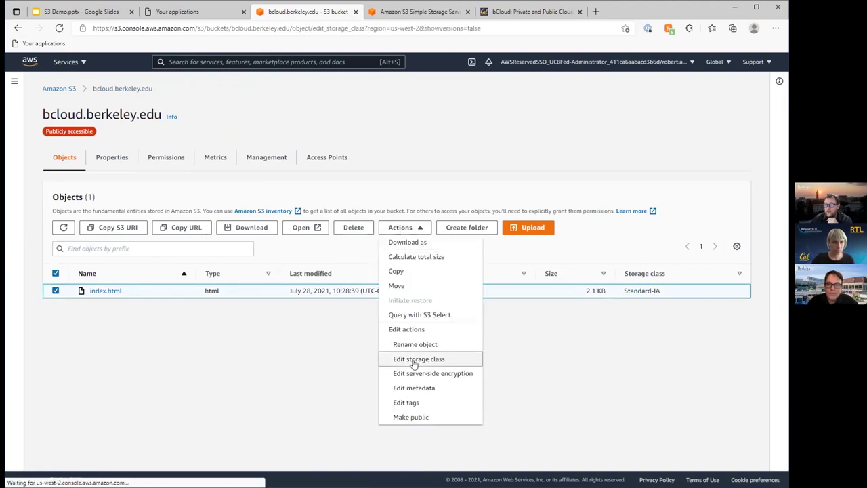
pyautogui.click(413, 360)
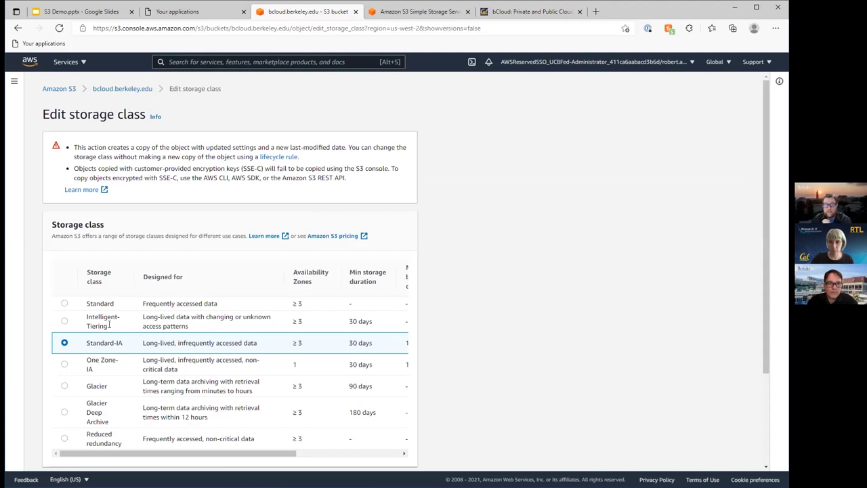
pyautogui.click(66, 321)
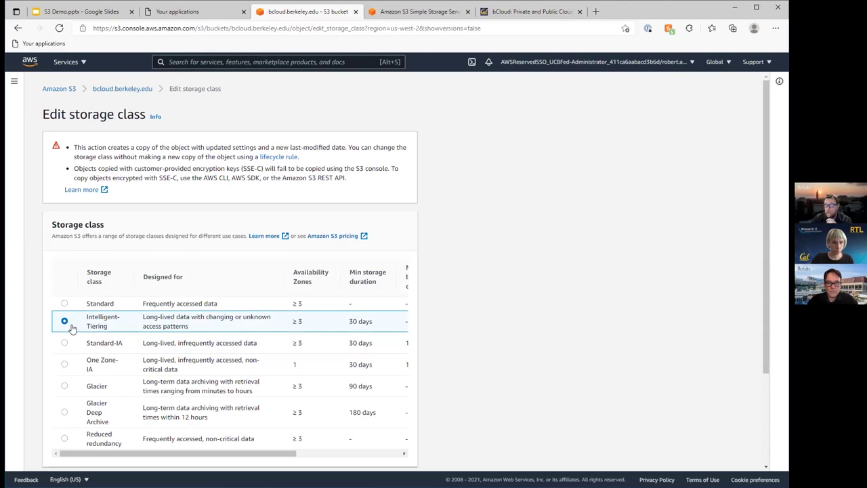
pyautogui.scroll(-3, 73, 328)
pyautogui.click(387, 454)
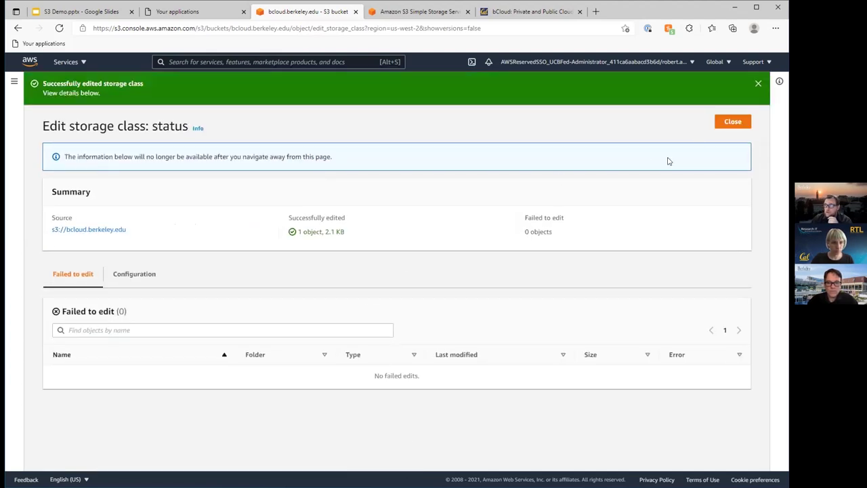
pyautogui.click(732, 122)
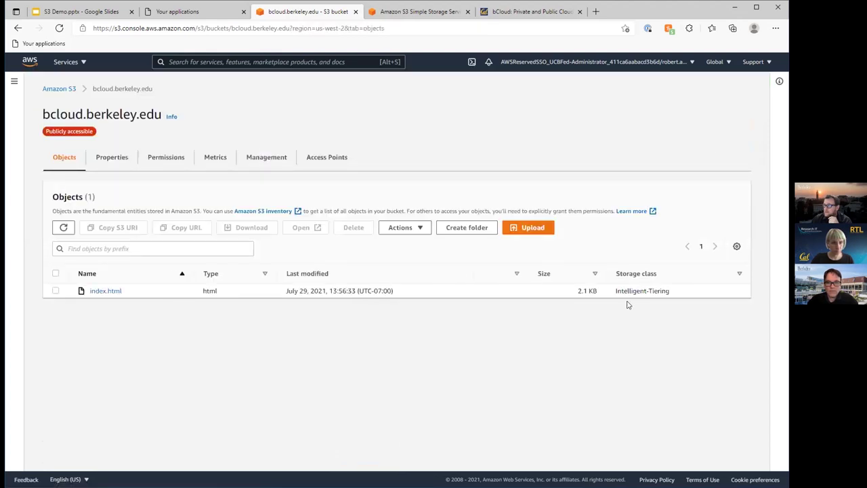
pyautogui.moveTo(672, 293); pyautogui.dragTo(608, 292)
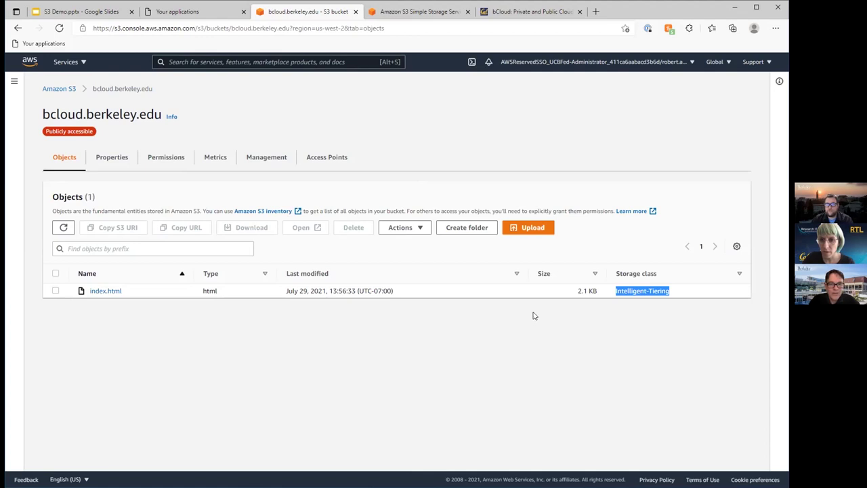
# Step: Switch to the bCloud: Private and Public Cloud Services page and review its provider overview and comparison of options
pyautogui.click(515, 14)
pyautogui.scroll(2, 101, 315)
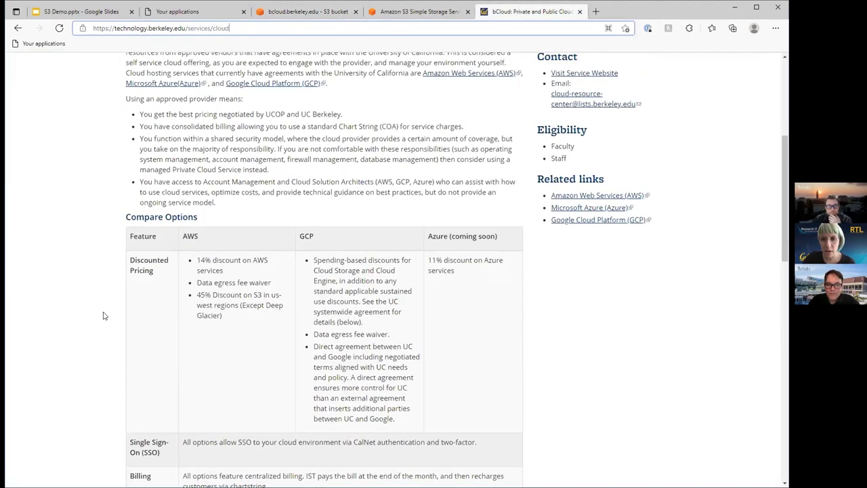
pyautogui.scroll(3, 103, 315)
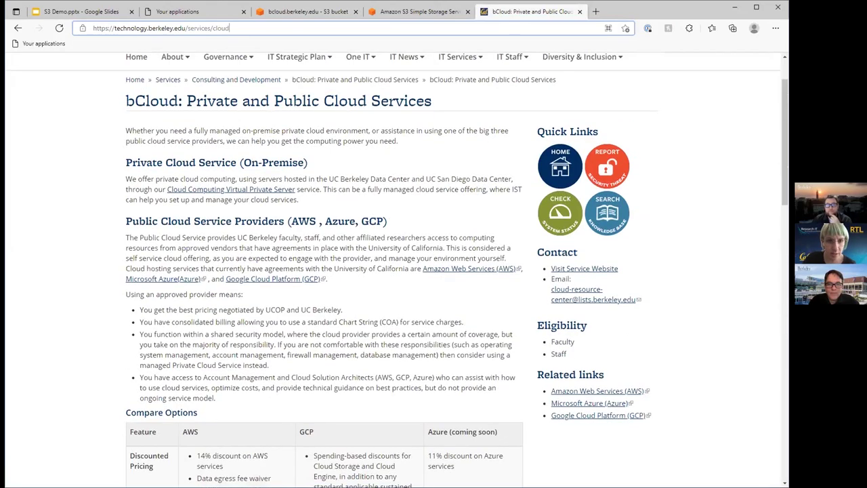